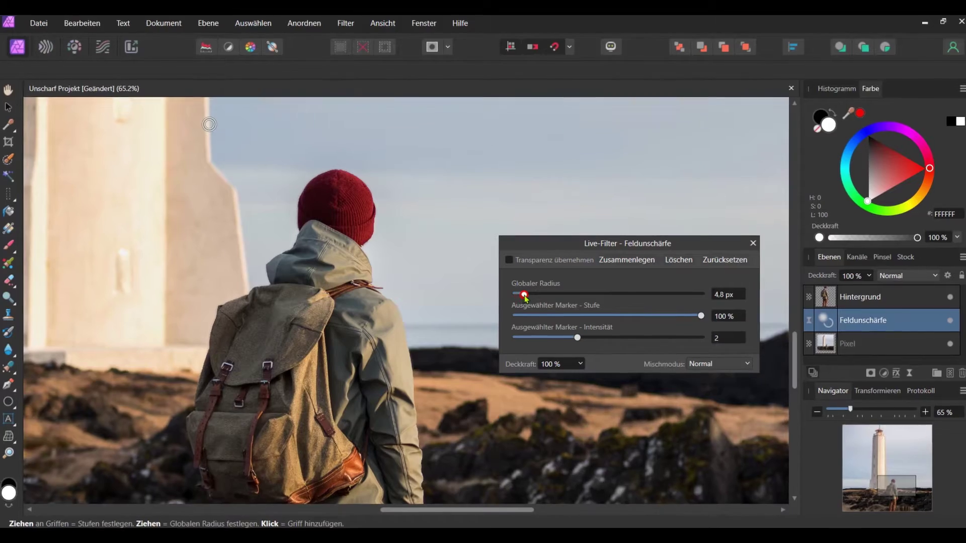
Step: Preview the Field Blur by tweaking its radius and marker level and adding a marker near the hiker
{"action": "left_click_drag", "start_coordinate": [517, 295], "coordinate": [577, 296]}
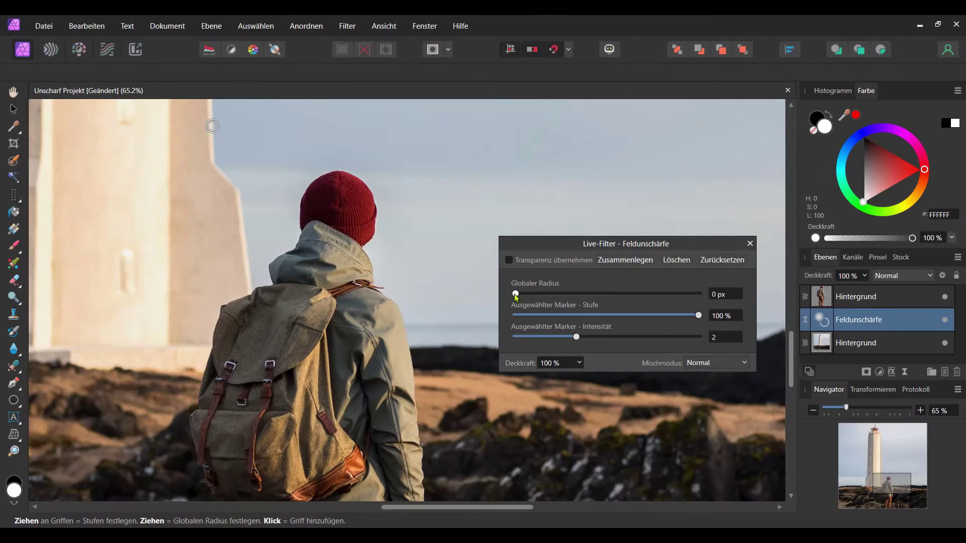
{"action": "mouse_move", "coordinate": [523, 293]}
{"action": "left_mouse_down"}
{"action": "mouse_move", "coordinate": [684, 294]}
{"action": "mouse_move", "coordinate": [647, 294]}
{"action": "left_mouse_up"}
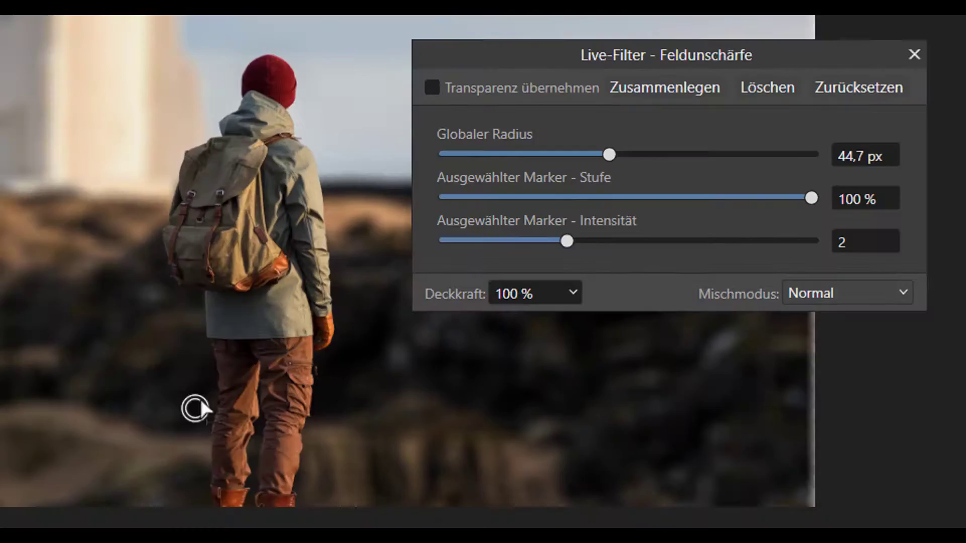
{"action": "left_click_drag", "start_coordinate": [811, 197], "coordinate": [484, 198]}
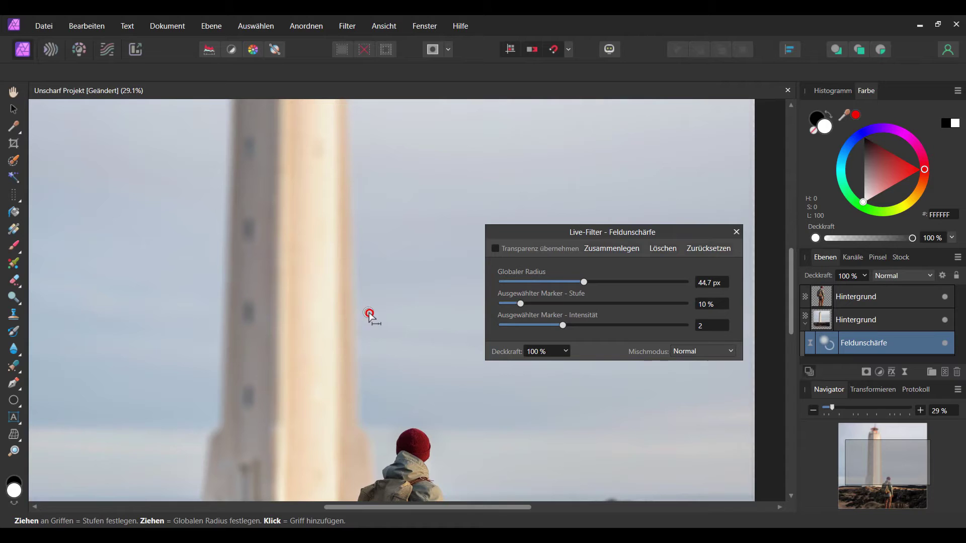
{"action": "left_click", "coordinate": [358, 340]}
{"action": "left_click_drag", "start_coordinate": [358, 340], "coordinate": [352, 377]}
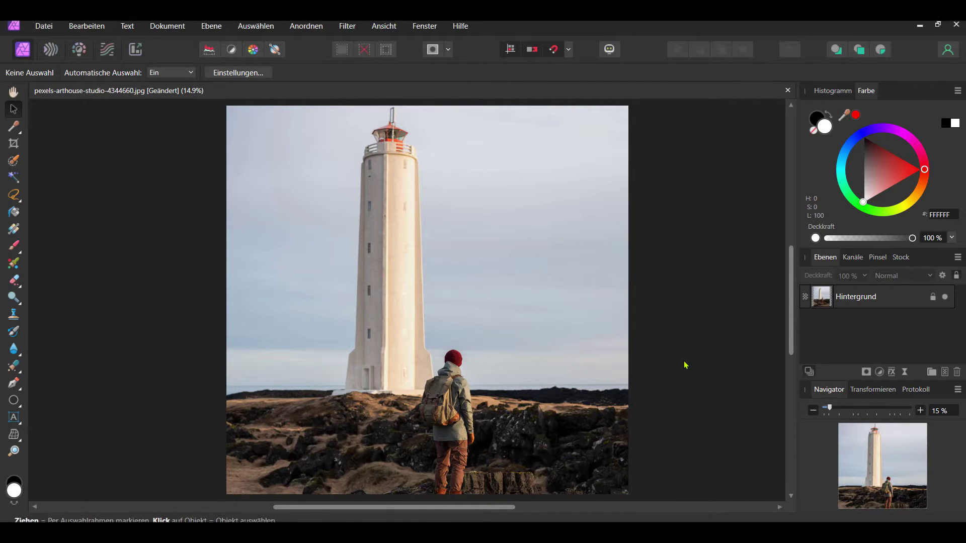
Step: Paint over the hiker with the Selection Brush in Add mode at about 33 px width
{"action": "scroll", "coordinate": [472, 372], "scroll_direction": "up", "scroll_amount": 4}
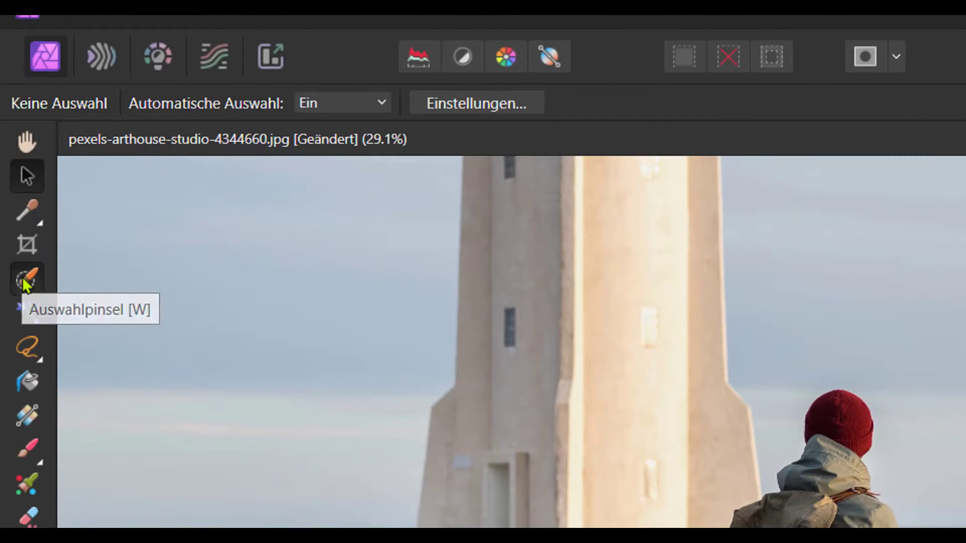
{"action": "left_click", "coordinate": [13, 161]}
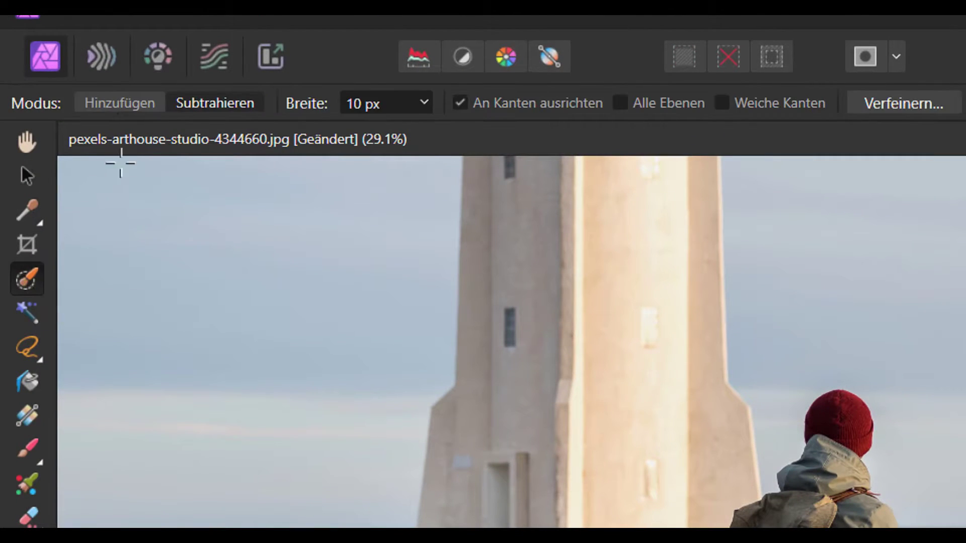
{"action": "left_click", "coordinate": [138, 133]}
{"action": "left_click", "coordinate": [424, 130]}
{"action": "left_click_drag", "start_coordinate": [427, 158], "coordinate": [470, 159]}
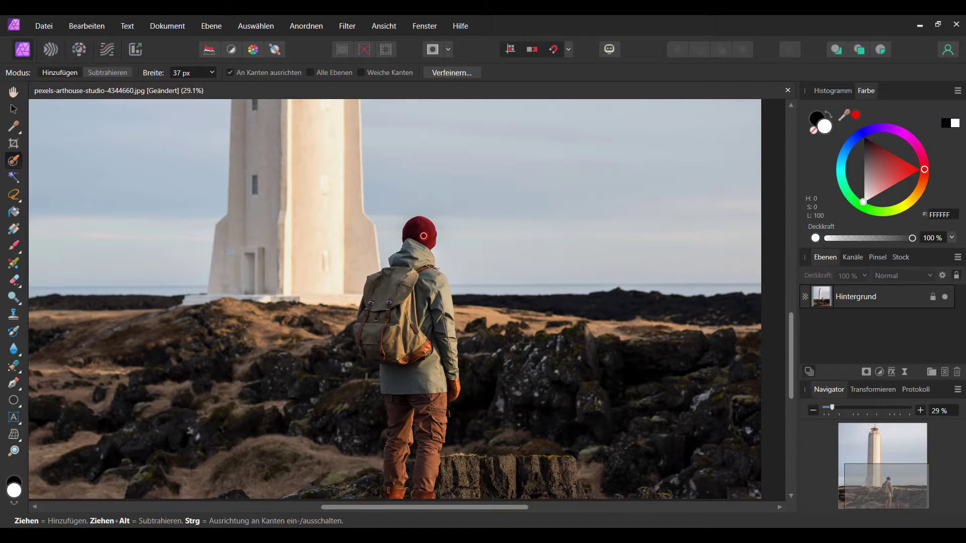
{"action": "left_click_drag", "start_coordinate": [423, 235], "coordinate": [418, 362]}
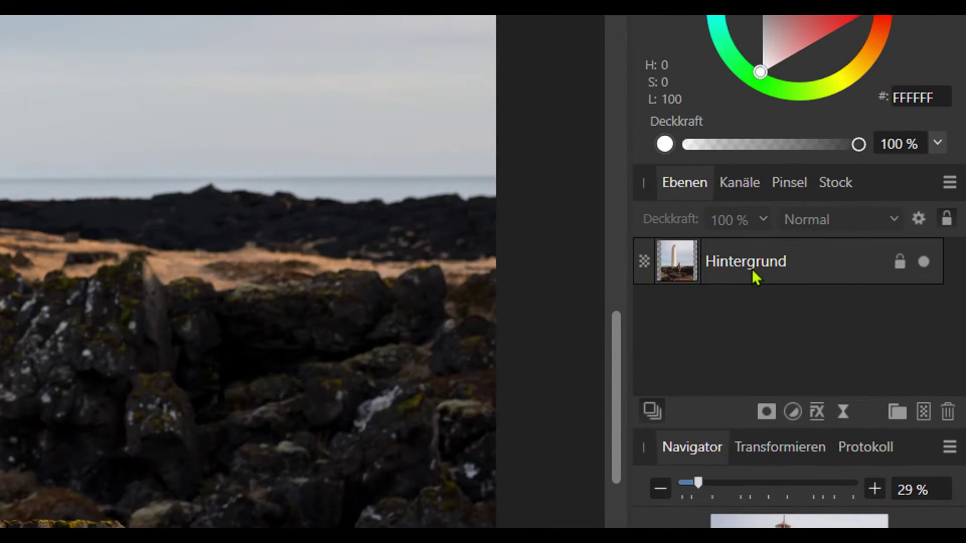
{"action": "left_click", "coordinate": [754, 276]}
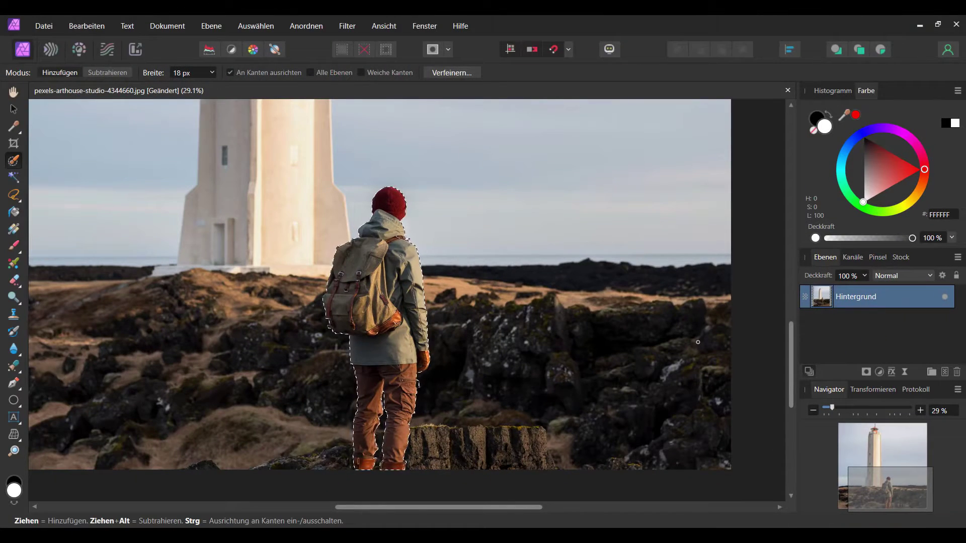
Step: Copy the hiker to a new layer with Ctrl+J, hide it, and select the photo layer below
{"action": "key", "text": "ctrl+j"}
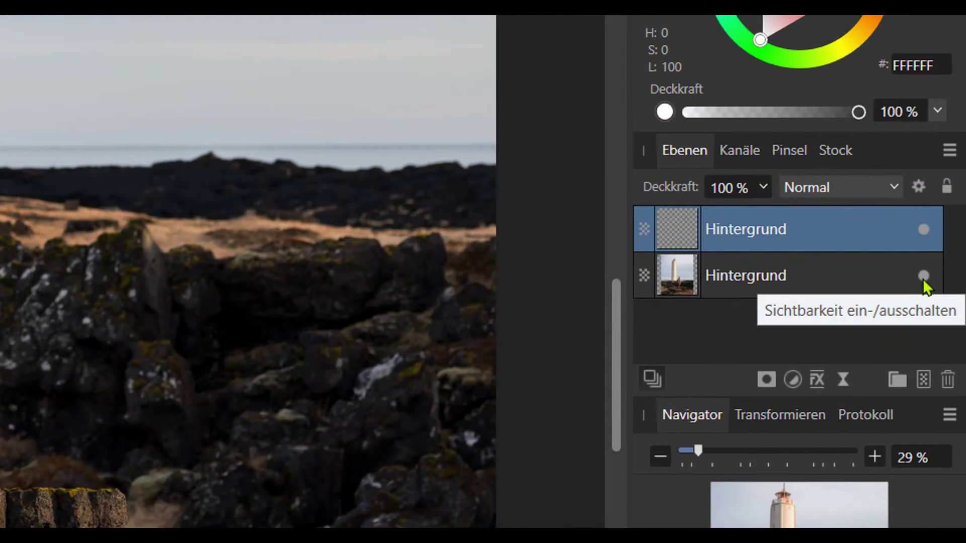
{"action": "left_click", "coordinate": [945, 323]}
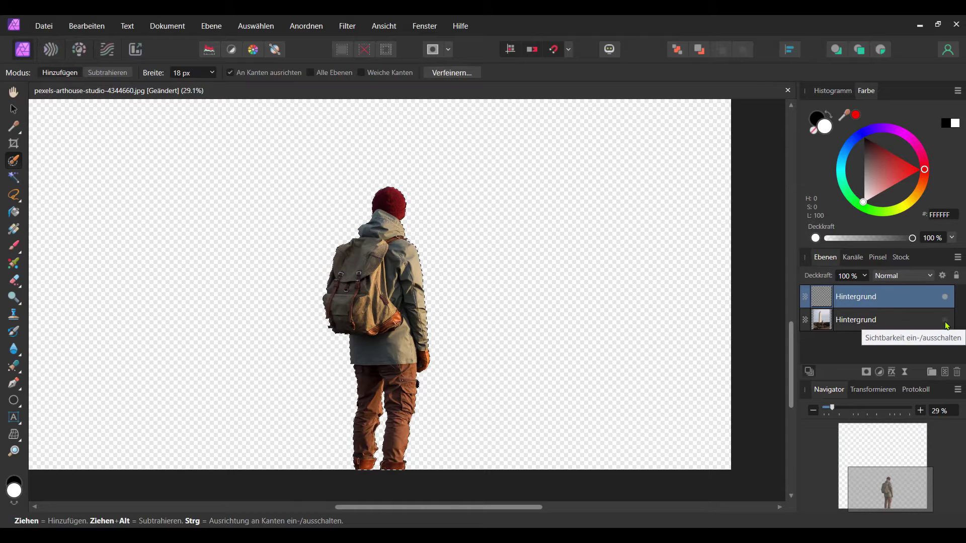
{"action": "left_click", "coordinate": [945, 322]}
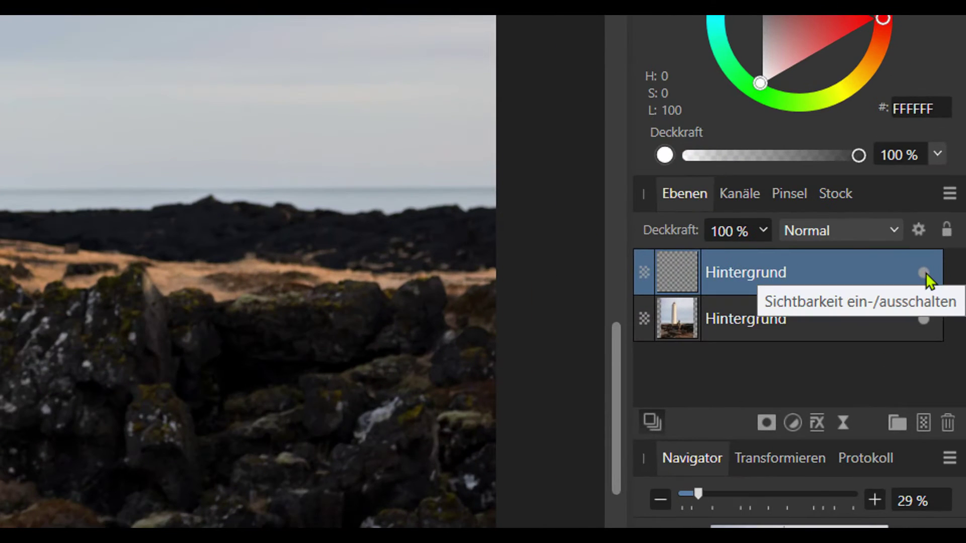
{"action": "left_click", "coordinate": [945, 297]}
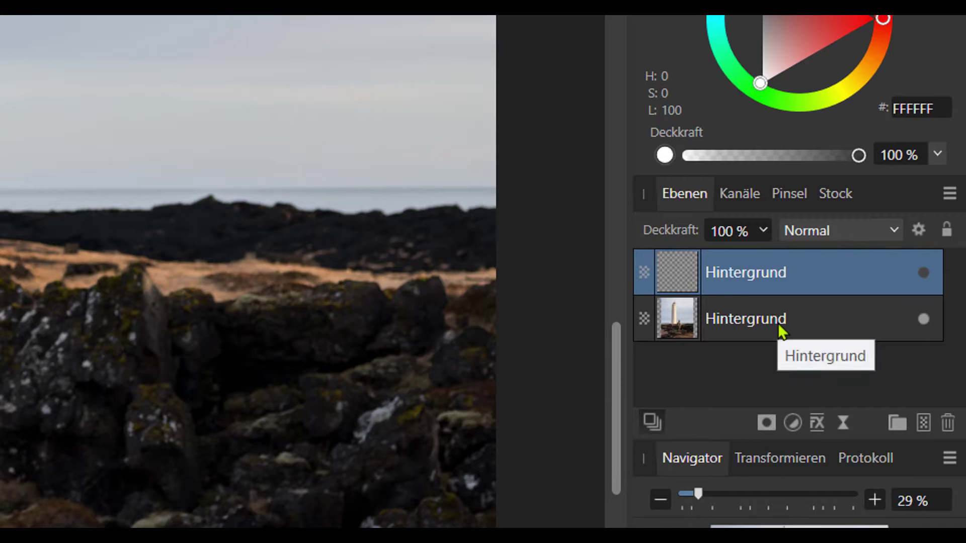
{"action": "left_click", "coordinate": [744, 318]}
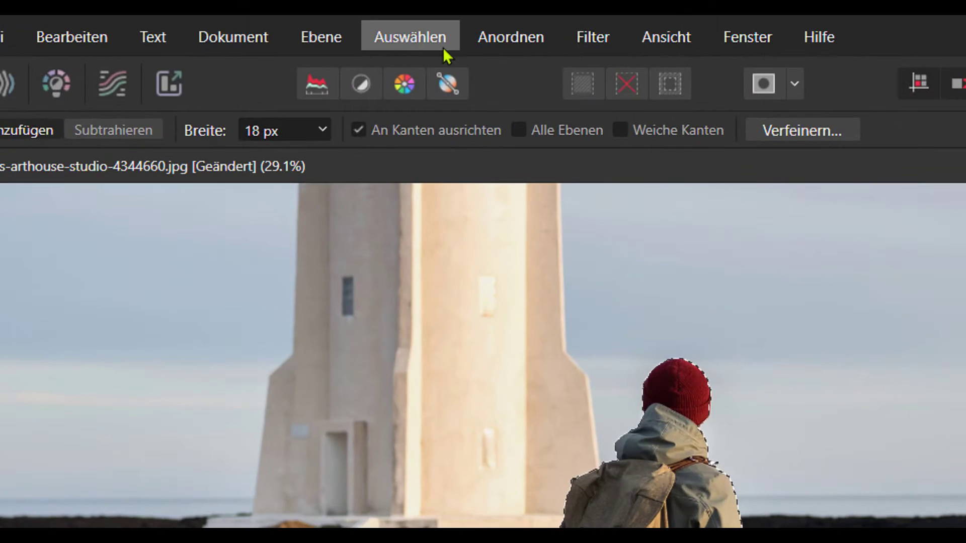
Step: Grow the hiker selection with Grow/Shrink using a 2 px radius
{"action": "left_click", "coordinate": [255, 26]}
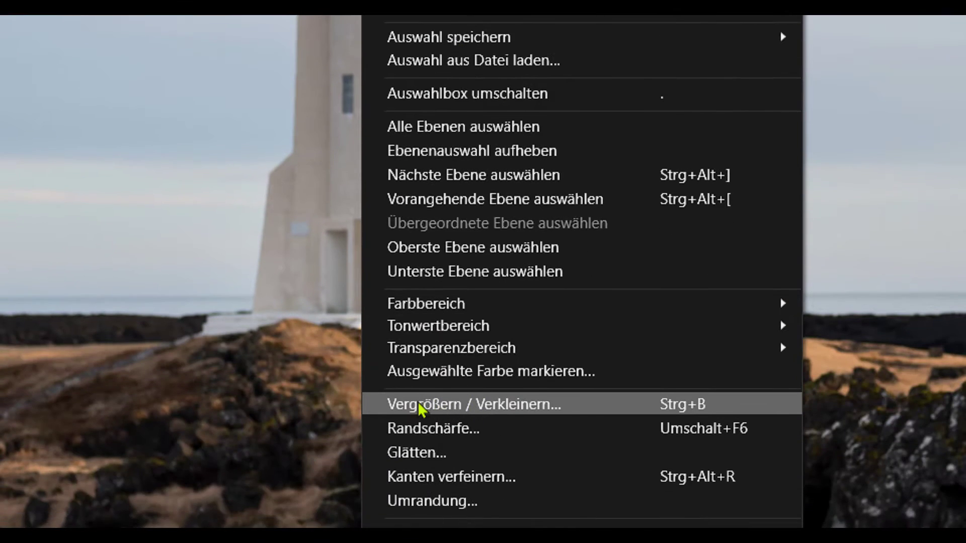
{"action": "left_click", "coordinate": [448, 400]}
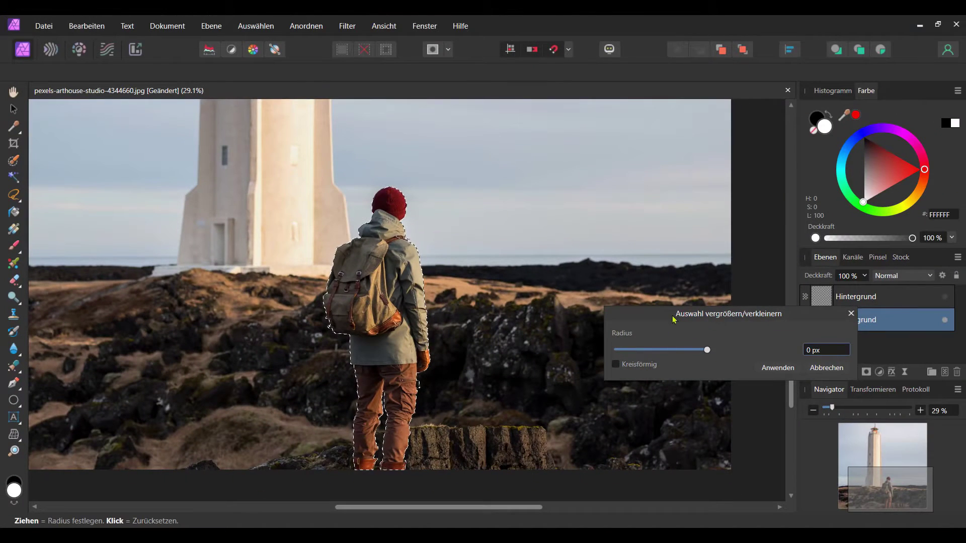
{"action": "left_click_drag", "start_coordinate": [676, 314], "coordinate": [547, 261]}
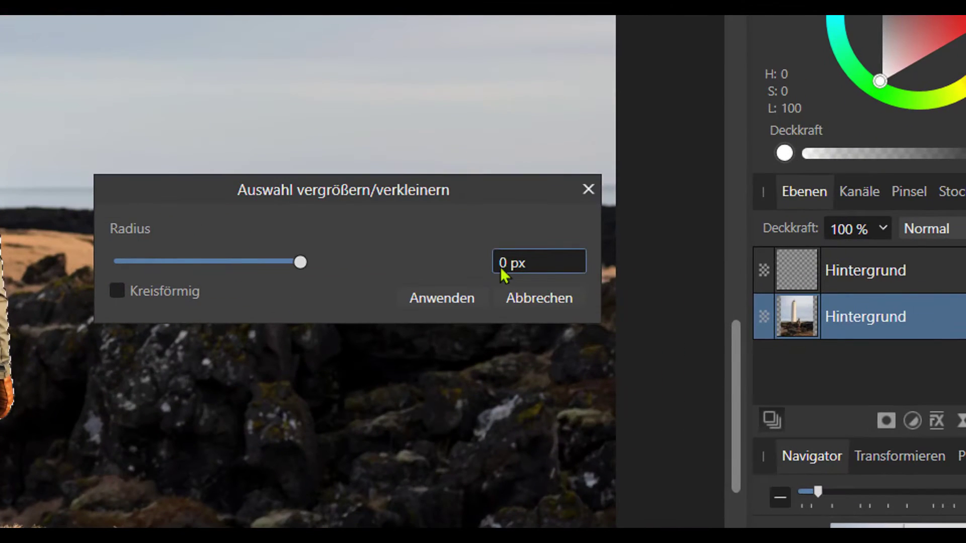
{"action": "double_click", "coordinate": [682, 294]}
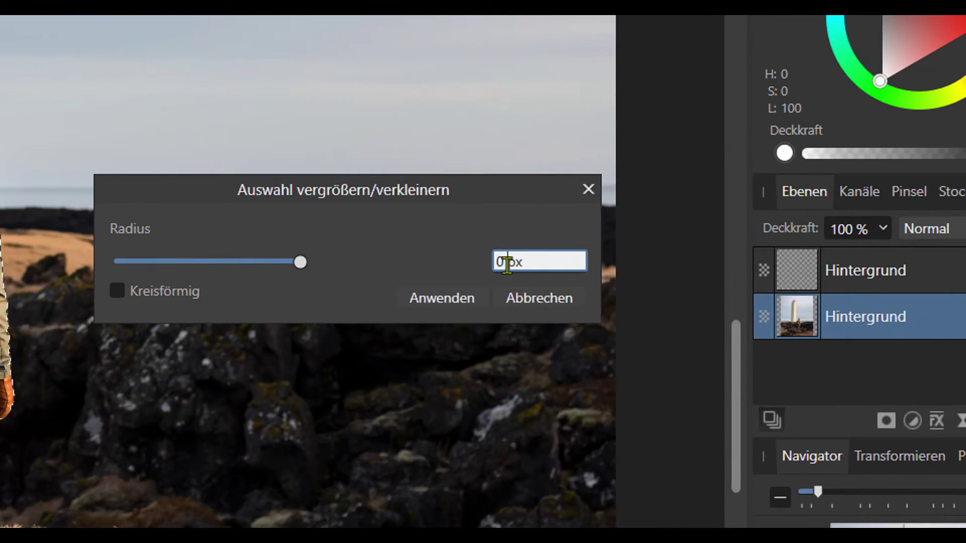
{"action": "type", "text": "2"}
{"action": "left_click", "coordinate": [462, 300]}
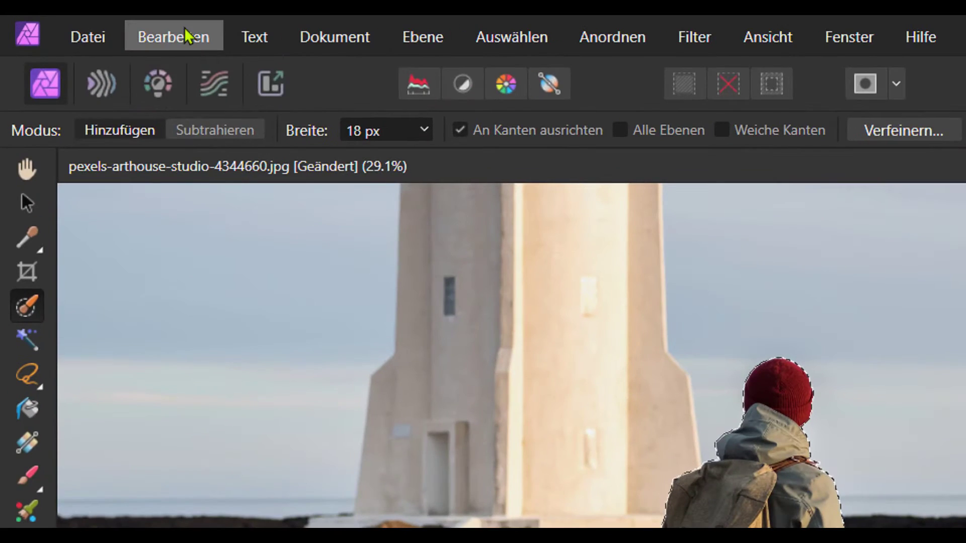
Step: Fill the selection with Inpainting to erase the hiker from the photo layer
{"action": "left_click", "coordinate": [93, 25]}
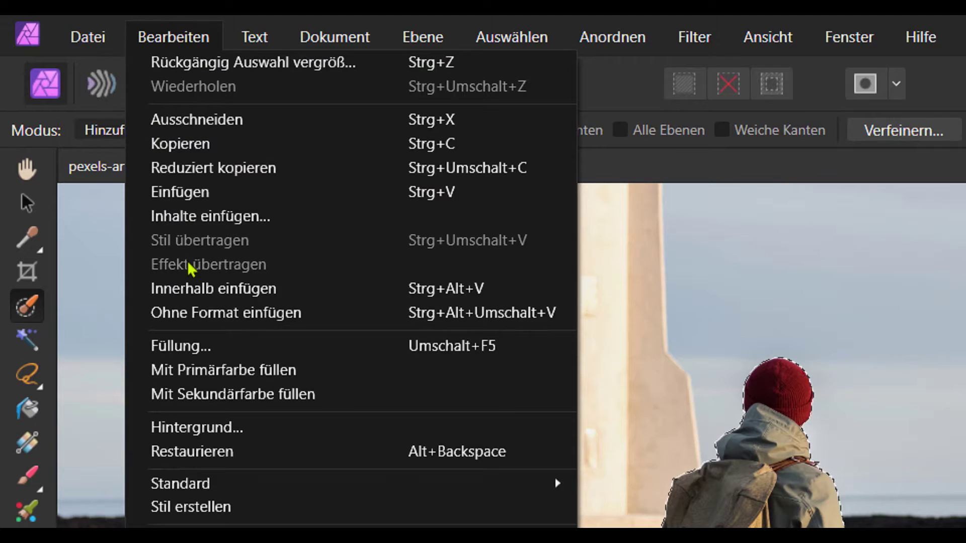
{"action": "left_click", "coordinate": [145, 350]}
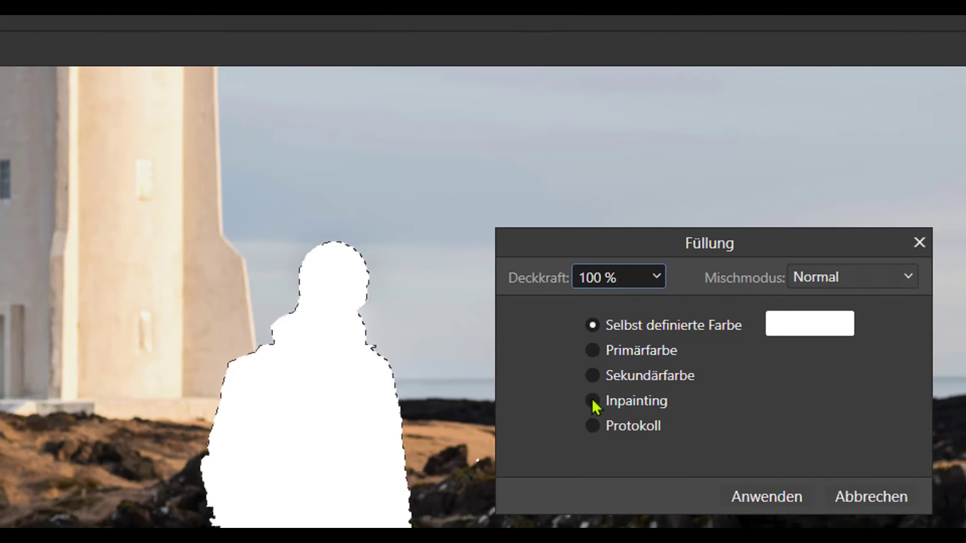
{"action": "left_click", "coordinate": [593, 401]}
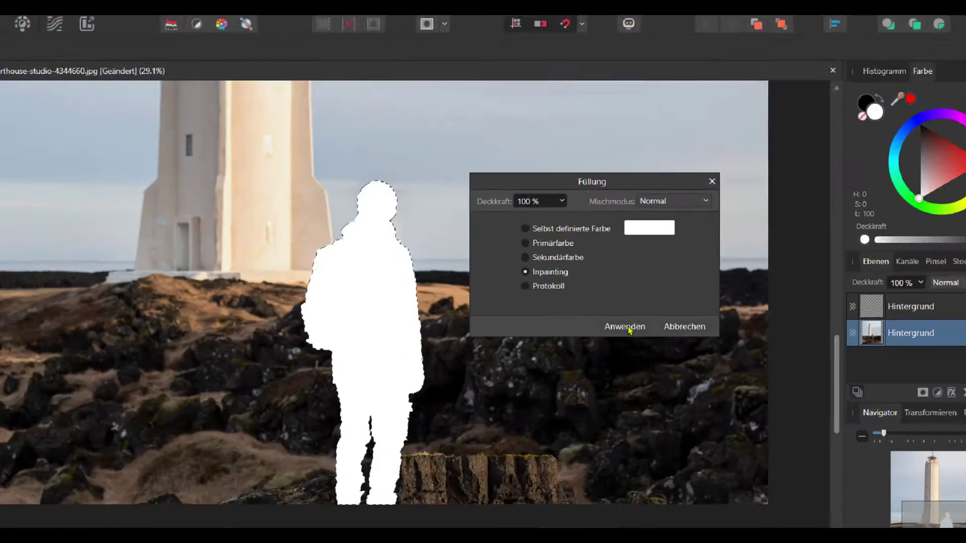
{"action": "left_click", "coordinate": [594, 313]}
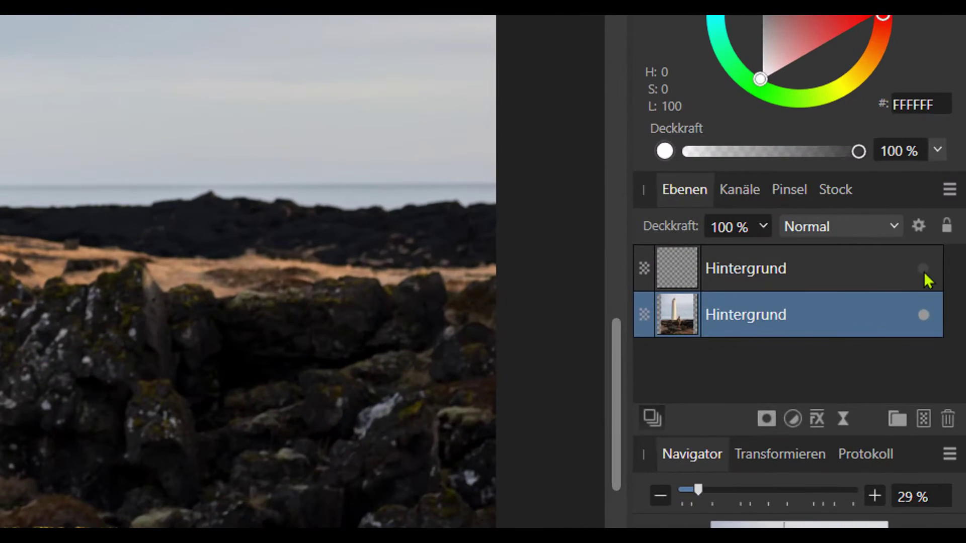
Step: Show the hiker layer, deselect, and toggle the hiker layer to compare against the inpainting
{"action": "left_click", "coordinate": [923, 270]}
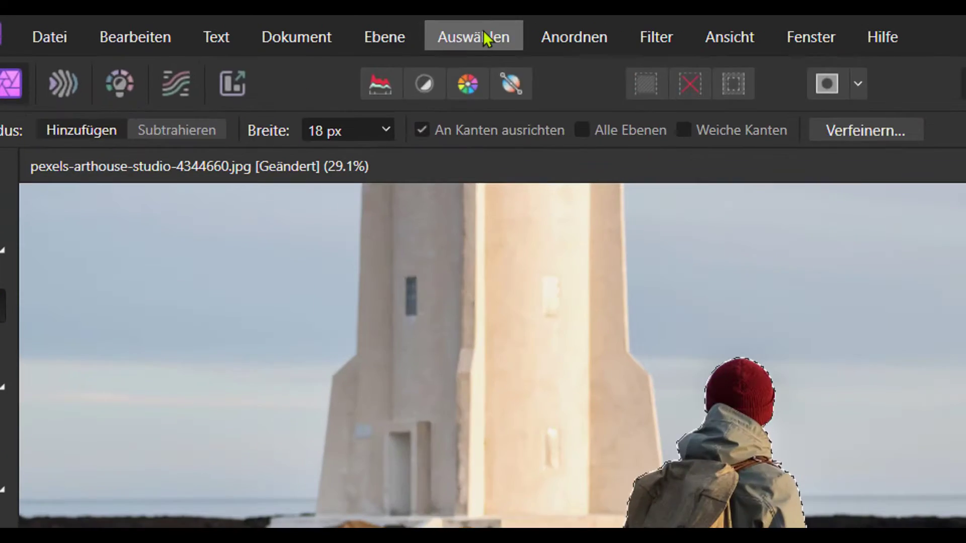
{"action": "left_click", "coordinate": [262, 26]}
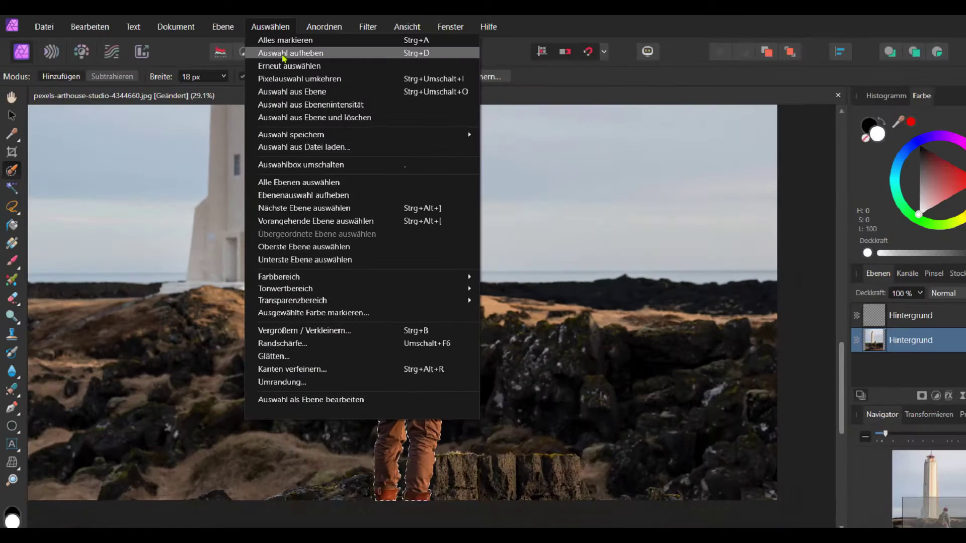
{"action": "left_click", "coordinate": [495, 90]}
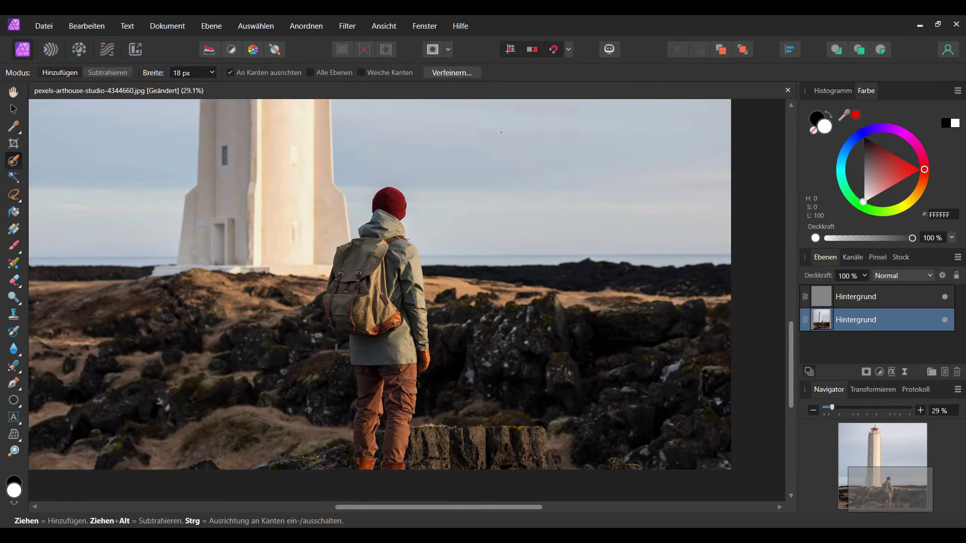
{"action": "left_click", "coordinate": [945, 297]}
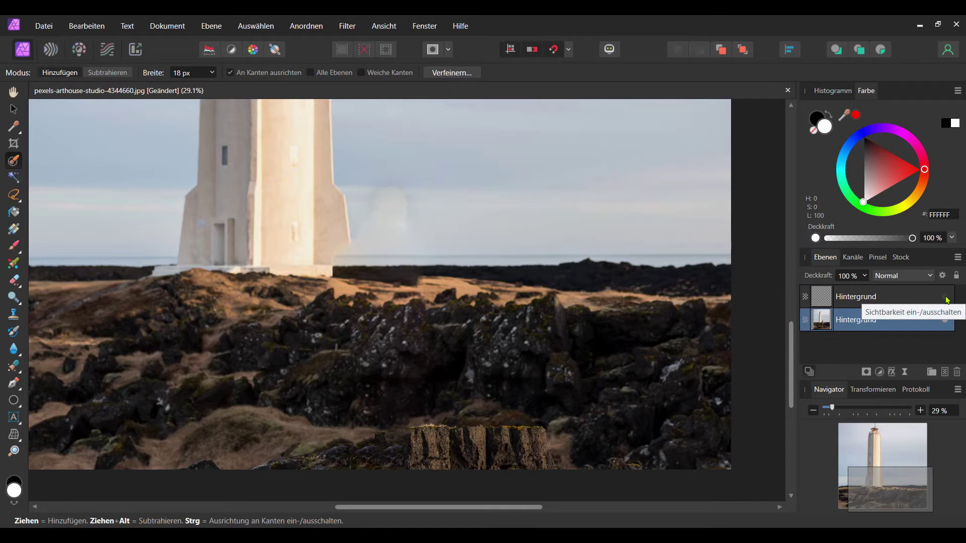
{"action": "left_click", "coordinate": [945, 299]}
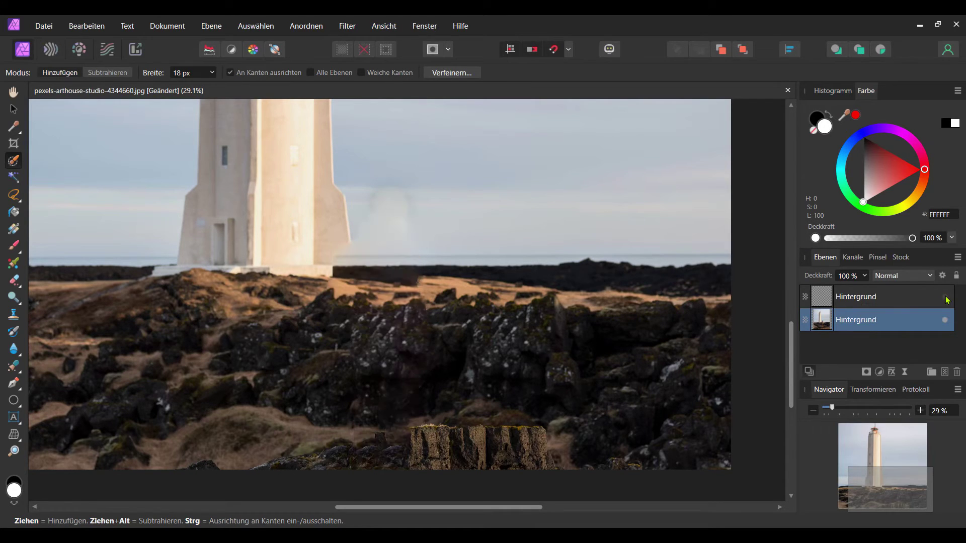
{"action": "left_click", "coordinate": [946, 299]}
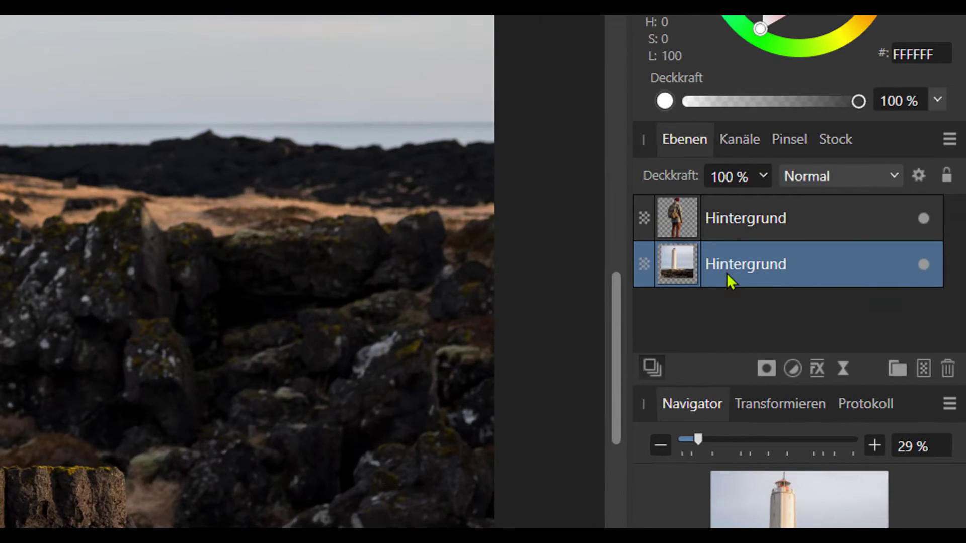
{"action": "left_click", "coordinate": [842, 367]}
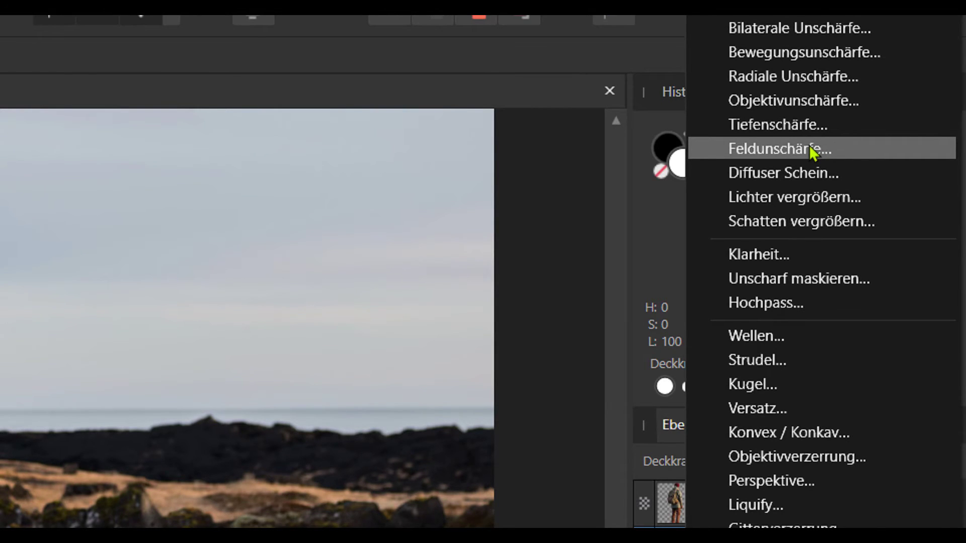
Step: Add a Feldunschärfe live filter and place its blur marker beside the lighthouse
{"action": "left_click", "coordinate": [810, 150]}
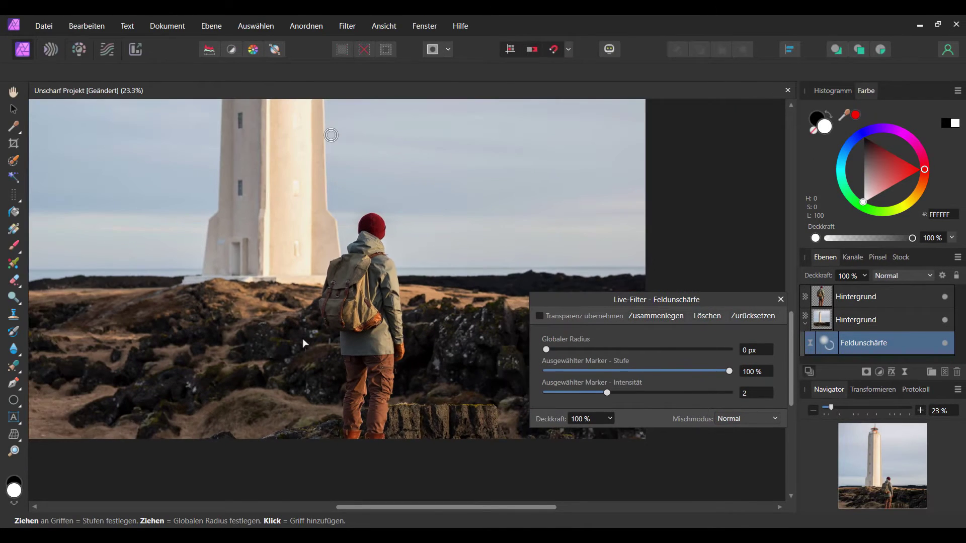
{"action": "mouse_move", "coordinate": [303, 338]}
{"action": "left_mouse_down"}
{"action": "mouse_move", "coordinate": [372, 405]}
{"action": "mouse_move", "coordinate": [347, 385]}
{"action": "left_mouse_up"}
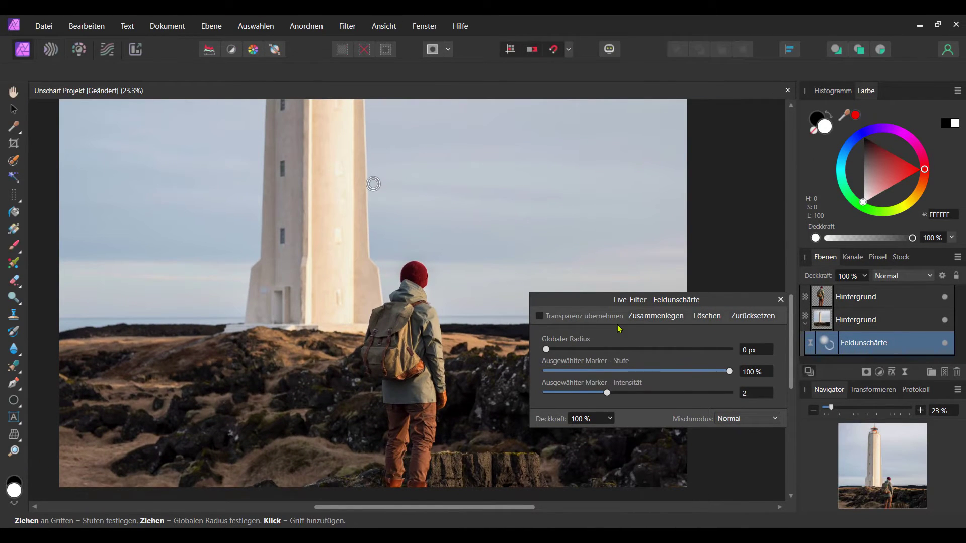
{"action": "left_click_drag", "start_coordinate": [623, 300], "coordinate": [614, 230]}
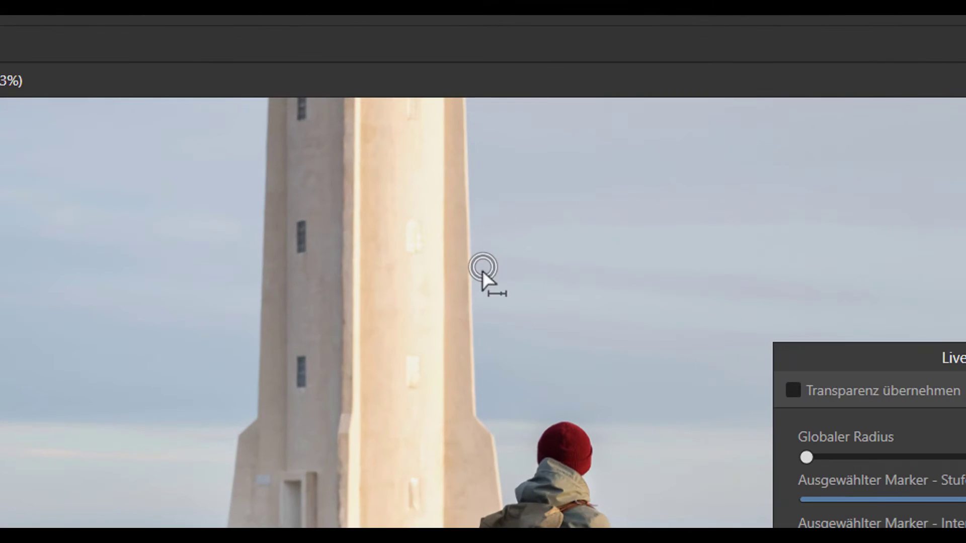
{"action": "mouse_move", "coordinate": [482, 267]}
{"action": "left_mouse_down"}
{"action": "mouse_move", "coordinate": [493, 239]}
{"action": "mouse_move", "coordinate": [541, 188]}
{"action": "left_mouse_up"}
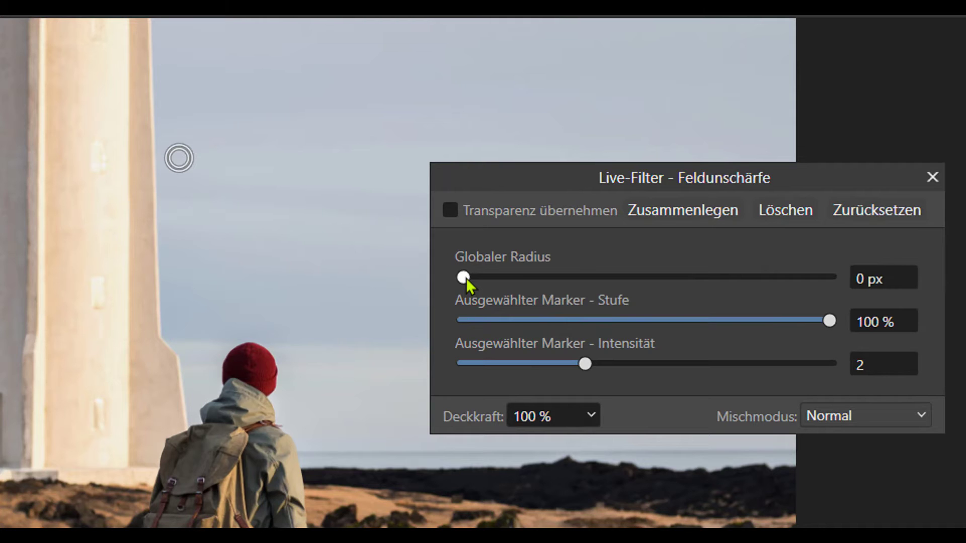
Step: Set the Field Blur global radius to 44.7 px and zoom in to inspect the blur
{"action": "mouse_move", "coordinate": [462, 278]}
{"action": "left_mouse_down"}
{"action": "mouse_move", "coordinate": [546, 278]}
{"action": "mouse_move", "coordinate": [604, 232]}
{"action": "left_mouse_up"}
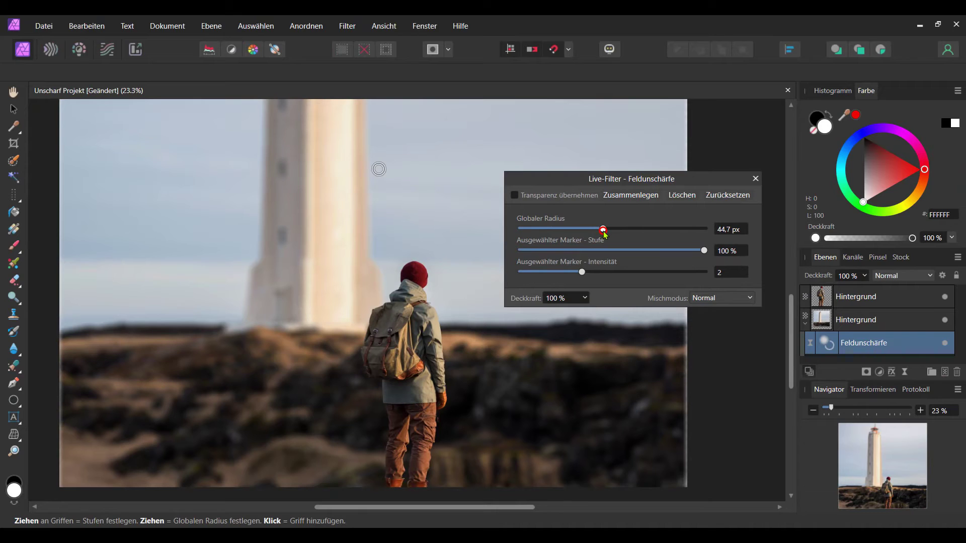
{"action": "left_click_drag", "start_coordinate": [631, 186], "coordinate": [703, 171]}
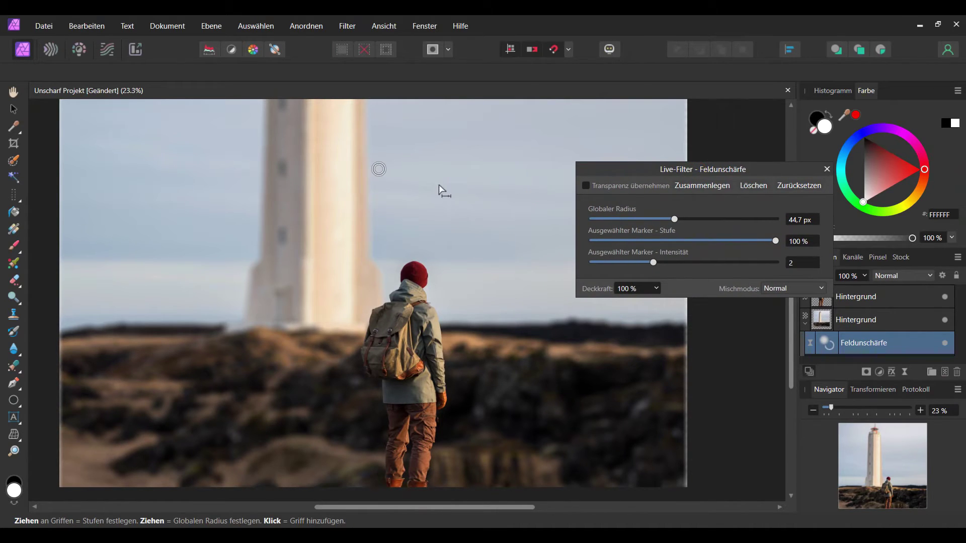
{"action": "scroll", "coordinate": [412, 278], "scroll_direction": "down", "scroll_amount": 2}
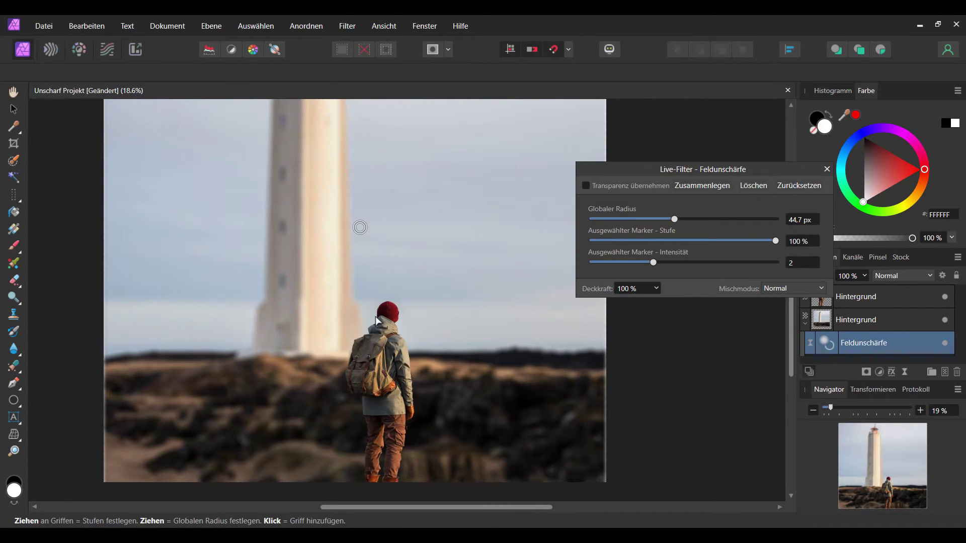
{"action": "scroll", "coordinate": [378, 322], "scroll_direction": "up", "scroll_amount": 2}
{"action": "scroll", "coordinate": [393, 329], "scroll_direction": "up", "scroll_amount": 1}
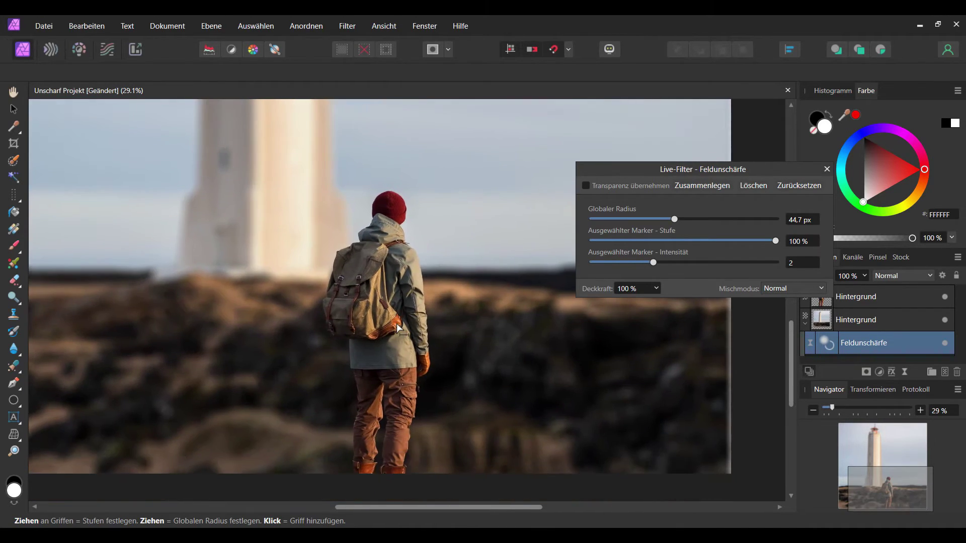
{"action": "scroll", "coordinate": [402, 336], "scroll_direction": "up", "scroll_amount": 1}
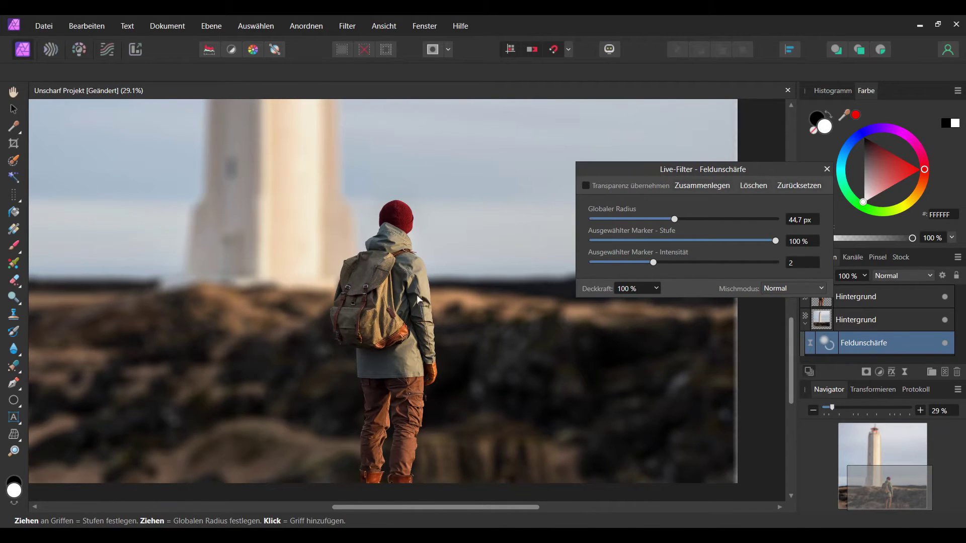
{"action": "scroll", "coordinate": [389, 307], "scroll_direction": "down", "scroll_amount": 2}
{"action": "scroll", "coordinate": [391, 307], "scroll_direction": "down", "scroll_amount": 2}
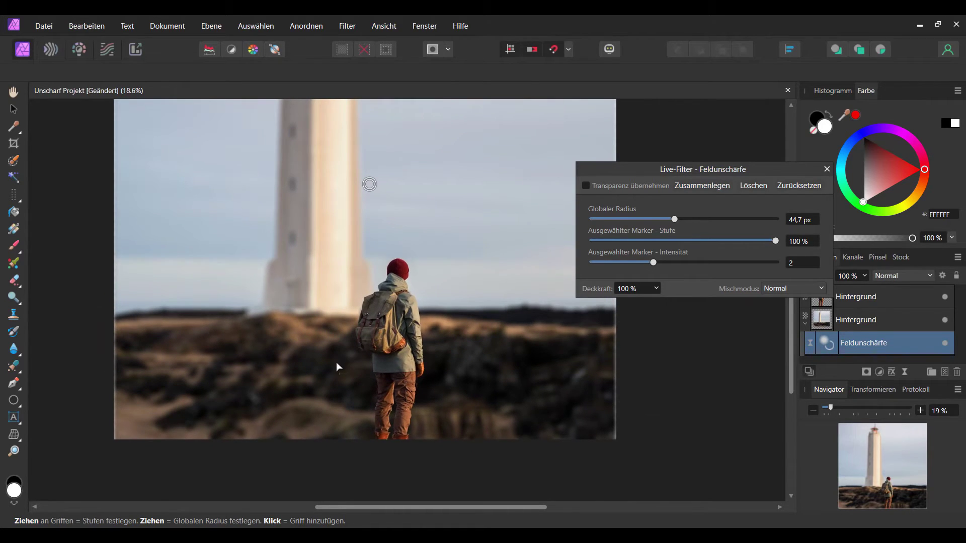
{"action": "scroll", "coordinate": [336, 362], "scroll_direction": "up", "scroll_amount": 2}
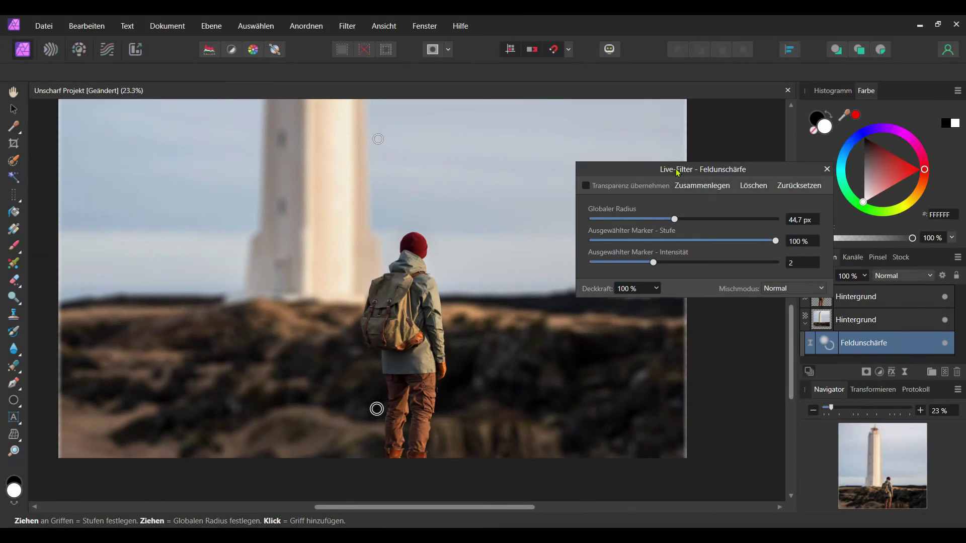
{"action": "left_click_drag", "start_coordinate": [674, 167], "coordinate": [586, 234]}
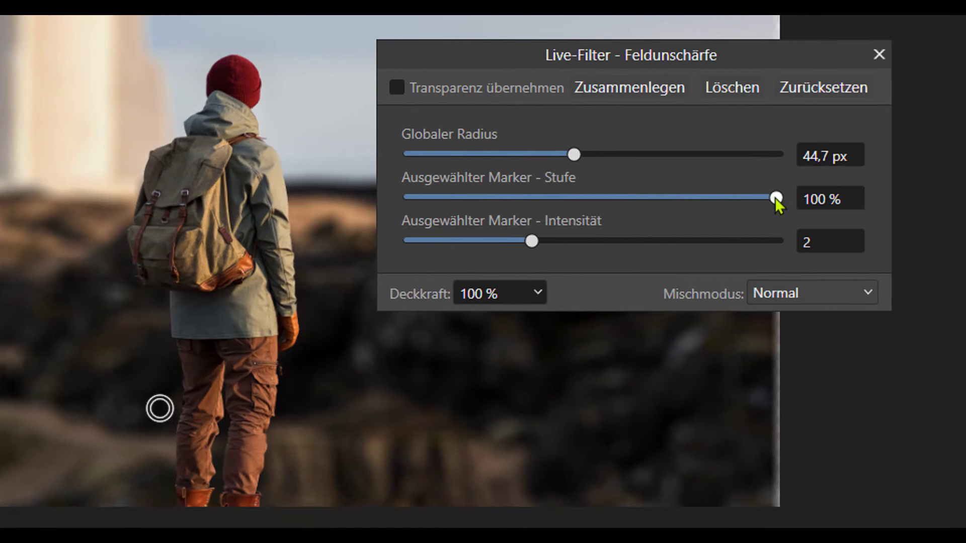
Step: Drop the foreground marker's blur level to 10%
{"action": "left_click_drag", "start_coordinate": [768, 198], "coordinate": [440, 199]}
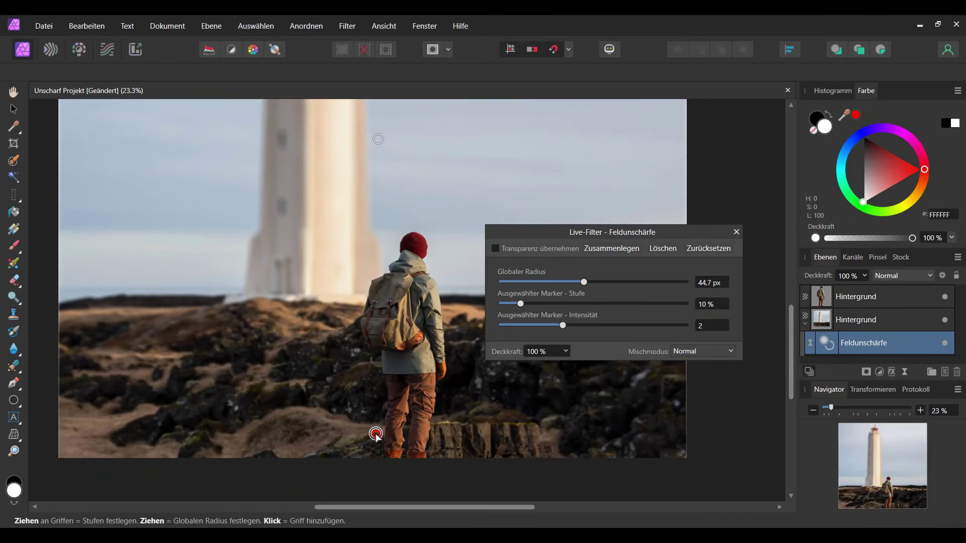
Step: Add a second blur marker in the sky by the lighthouse at 100% level
{"action": "scroll", "coordinate": [376, 443], "scroll_direction": "up", "scroll_amount": 2}
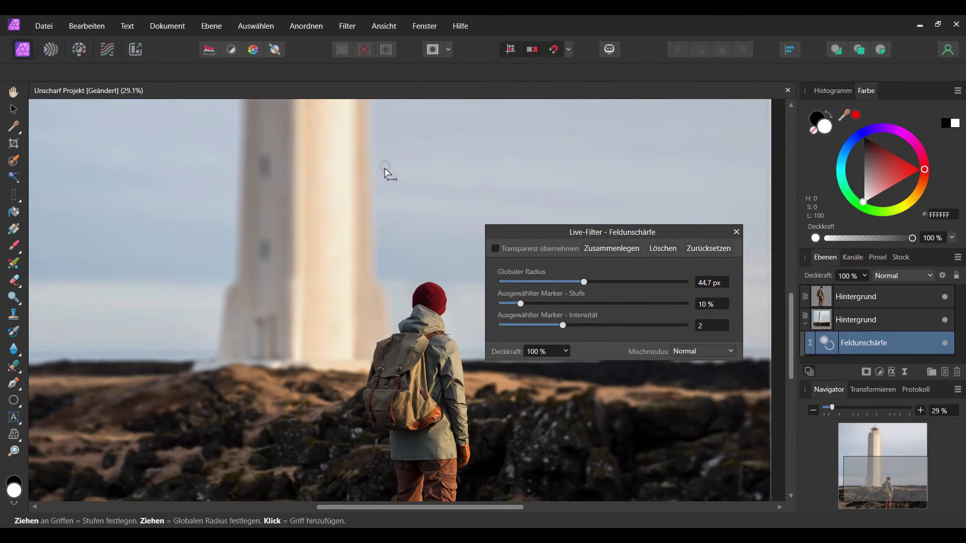
{"action": "scroll", "coordinate": [384, 218], "scroll_direction": "up", "scroll_amount": 1}
{"action": "scroll", "coordinate": [373, 300], "scroll_direction": "up", "scroll_amount": 3}
{"action": "scroll", "coordinate": [372, 337], "scroll_direction": "up", "scroll_amount": 1}
{"action": "left_click", "coordinate": [369, 313]}
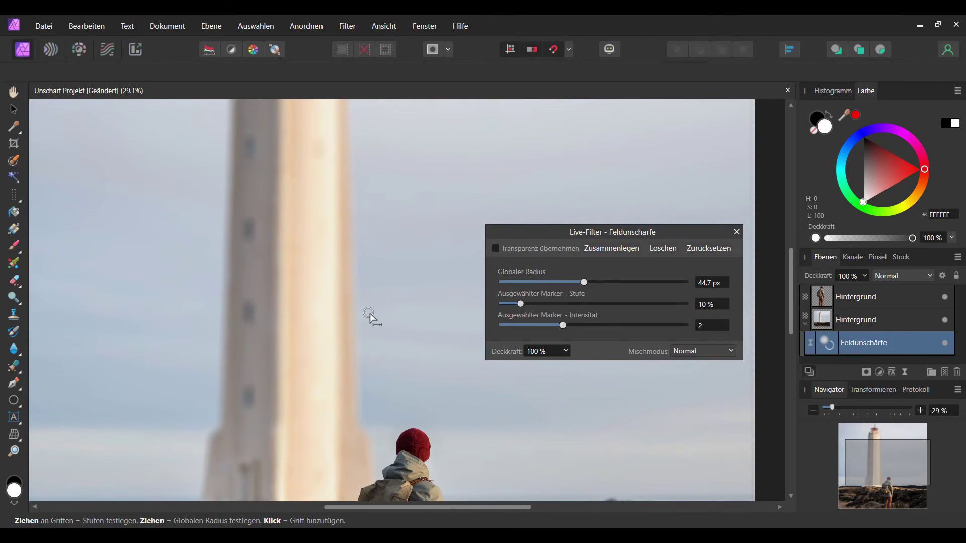
{"action": "left_click_drag", "start_coordinate": [370, 312], "coordinate": [376, 451]}
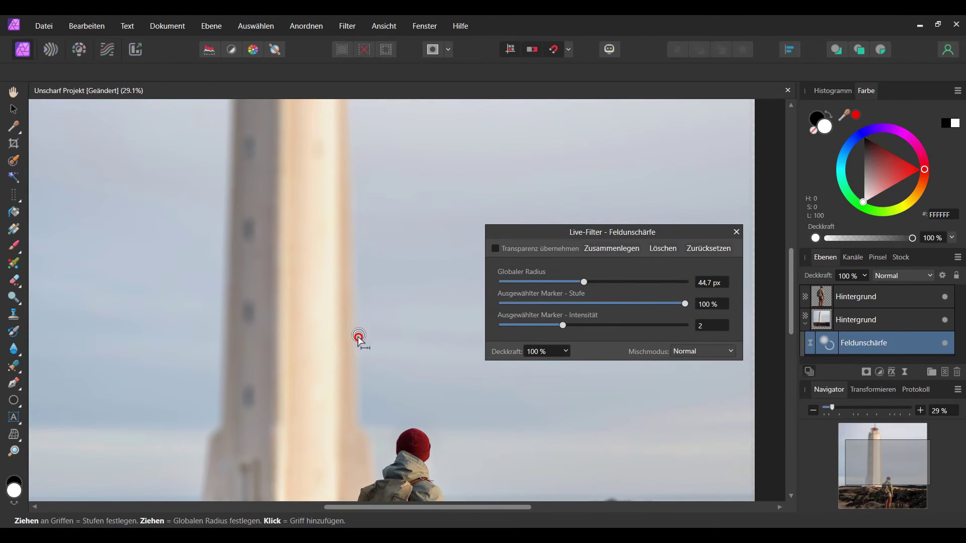
{"action": "scroll", "coordinate": [376, 451], "scroll_direction": "down", "scroll_amount": 5}
{"action": "left_click_drag", "start_coordinate": [356, 243], "coordinate": [356, 227]}
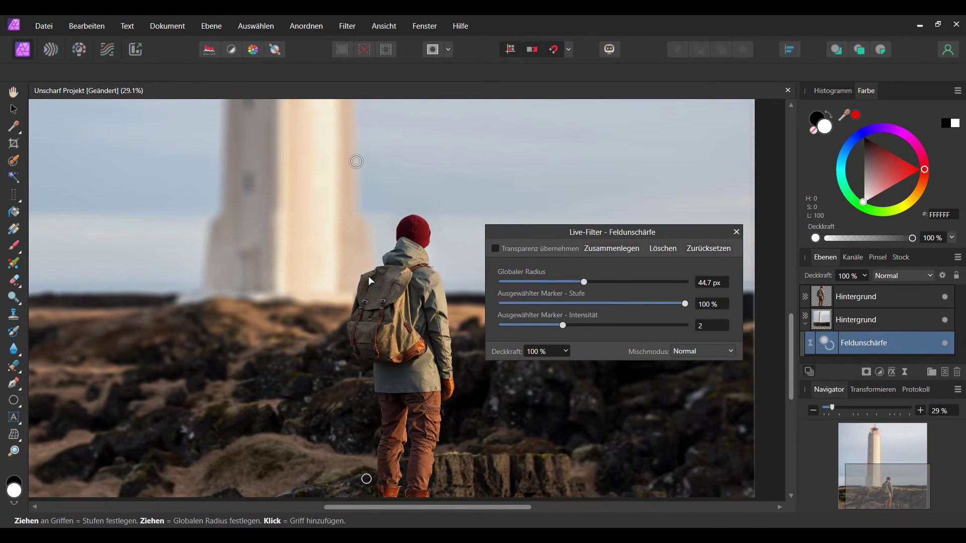
Step: Reselect the foreground marker to check its 10% level, then close the Field Blur settings
{"action": "scroll", "coordinate": [373, 337], "scroll_direction": "down", "scroll_amount": 2}
{"action": "scroll", "coordinate": [363, 360], "scroll_direction": "up", "scroll_amount": 1}
{"action": "scroll", "coordinate": [352, 447], "scroll_direction": "down", "scroll_amount": 1}
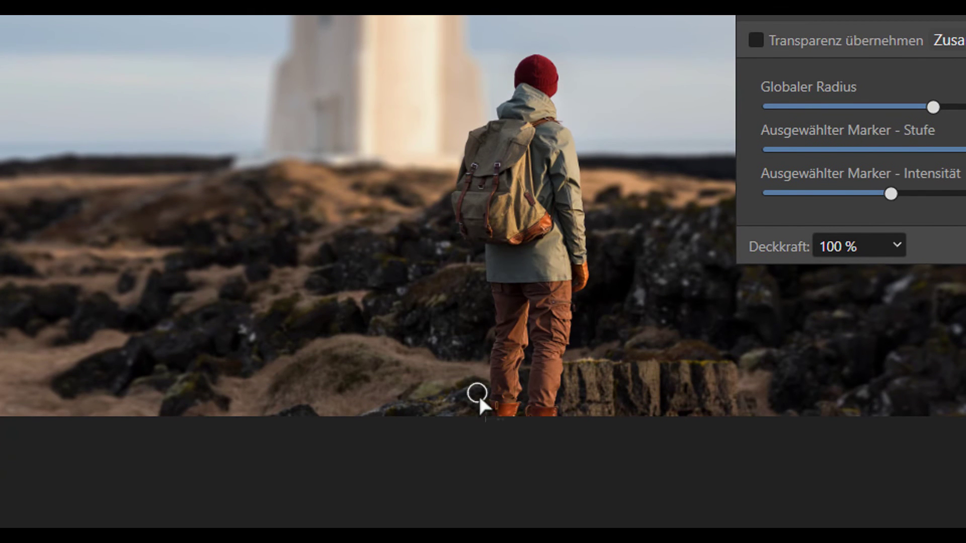
{"action": "left_click", "coordinate": [470, 397]}
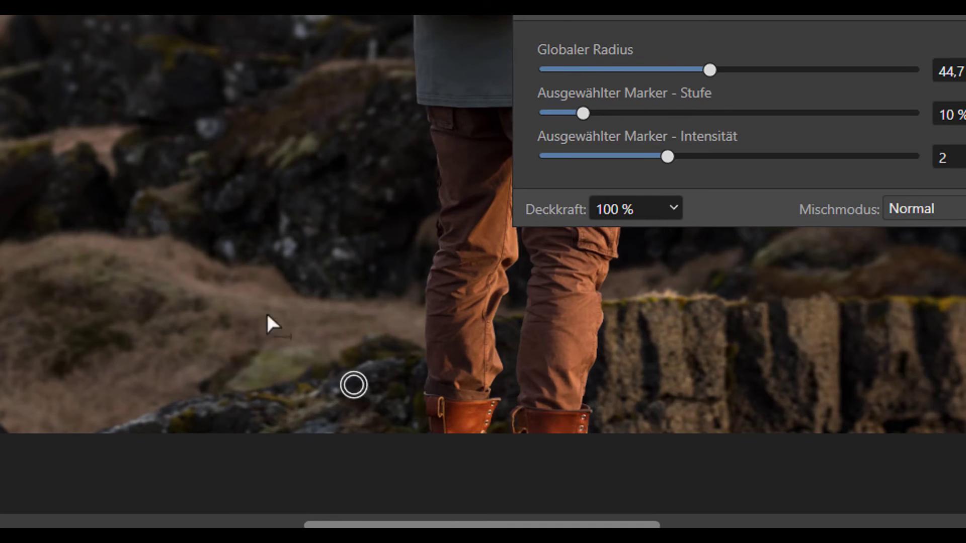
{"action": "scroll", "coordinate": [324, 279], "scroll_direction": "up", "scroll_amount": 3}
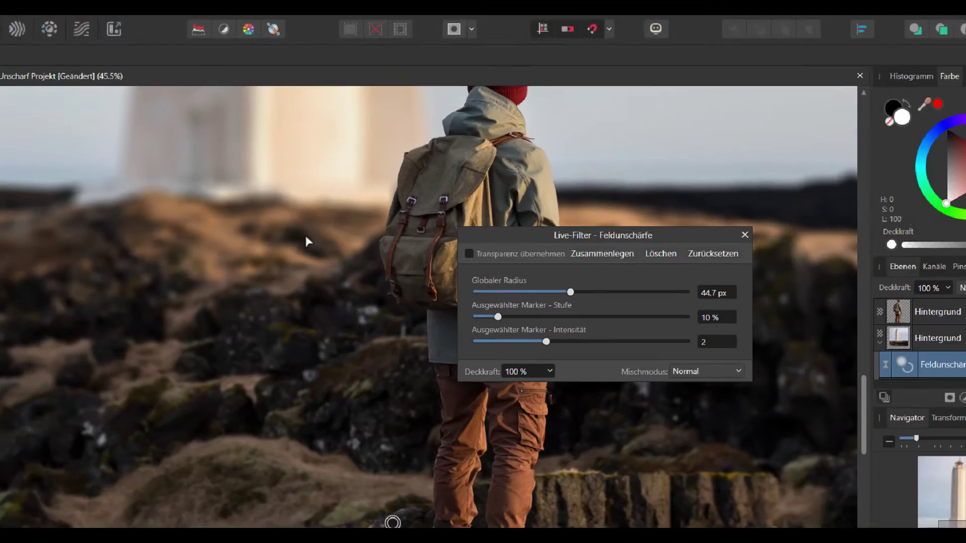
{"action": "scroll", "coordinate": [317, 317], "scroll_direction": "down", "scroll_amount": 3}
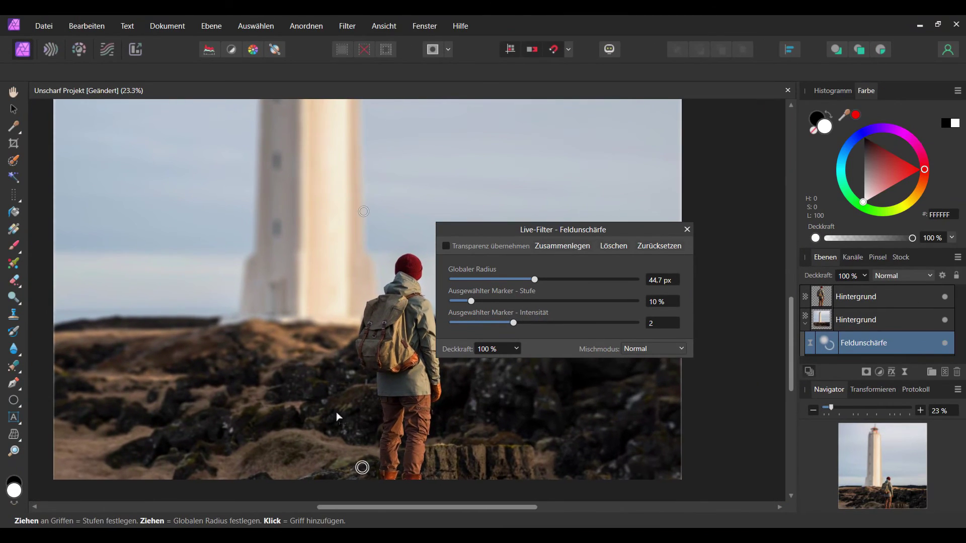
{"action": "scroll", "coordinate": [336, 411], "scroll_direction": "down", "scroll_amount": 2}
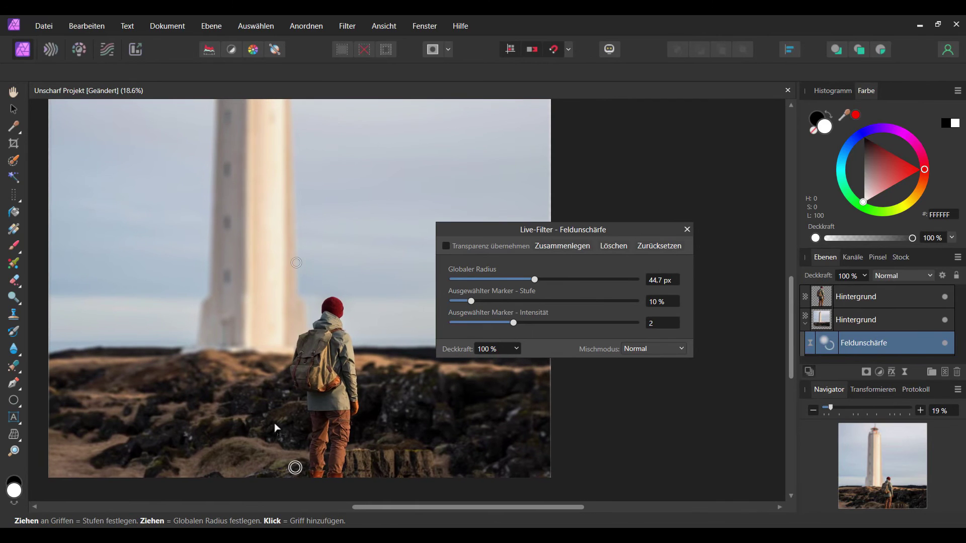
{"action": "scroll", "coordinate": [289, 412], "scroll_direction": "up", "scroll_amount": 2}
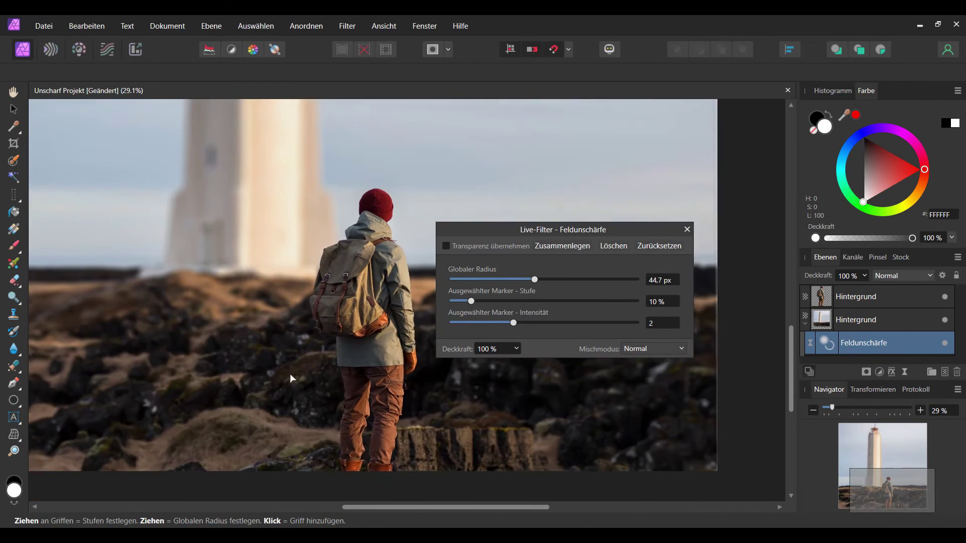
{"action": "left_click_drag", "start_coordinate": [289, 413], "coordinate": [324, 380]}
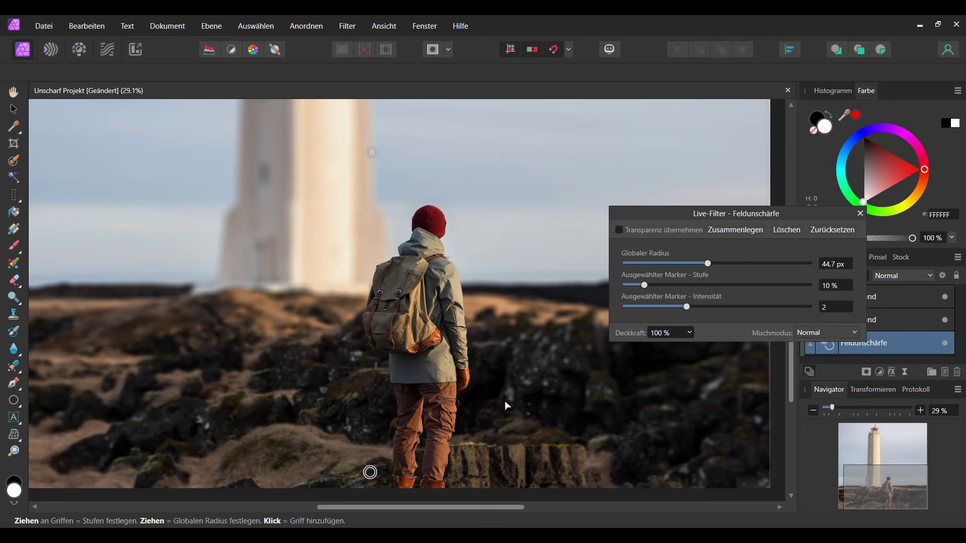
{"action": "left_click", "coordinate": [860, 214]}
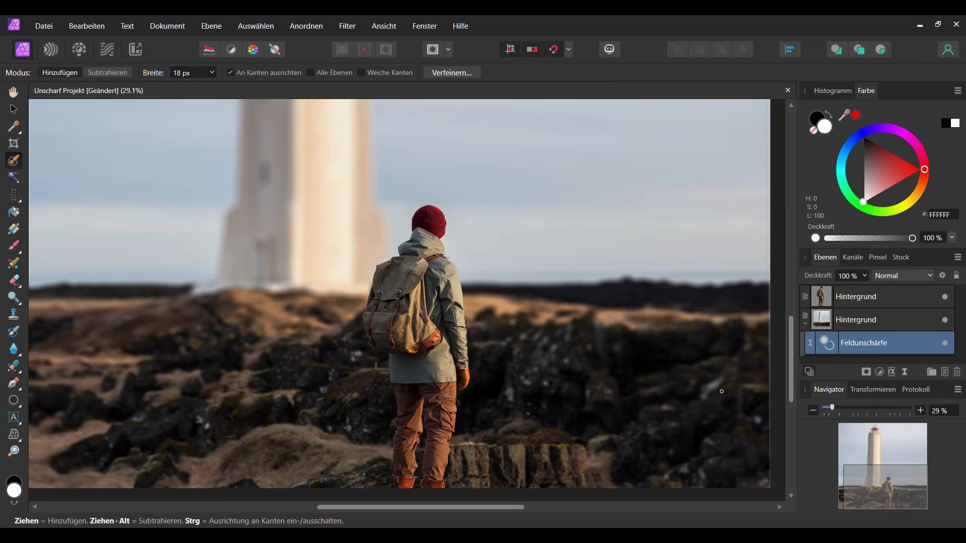